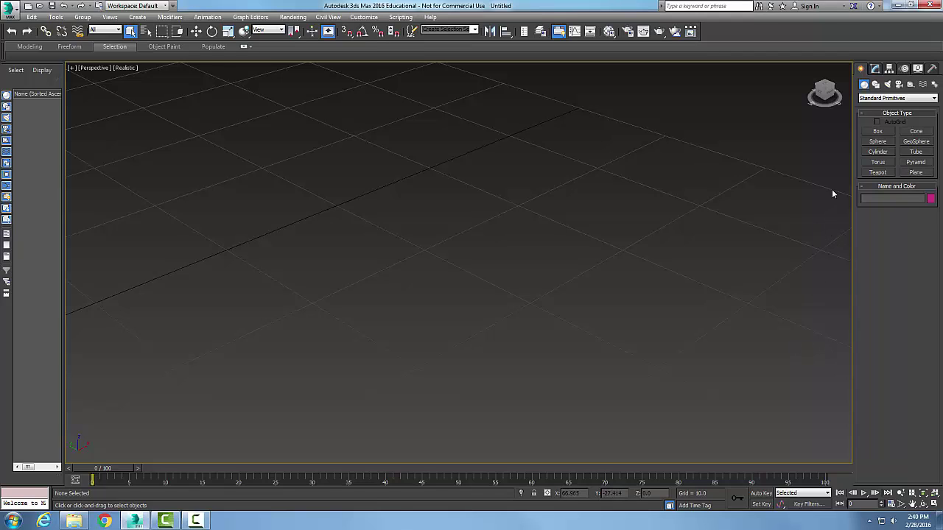
Step: Activate the Sphere tool, then bring up the primitive category list in the Create panel
{"action": "left_click", "coordinate": [877, 142]}
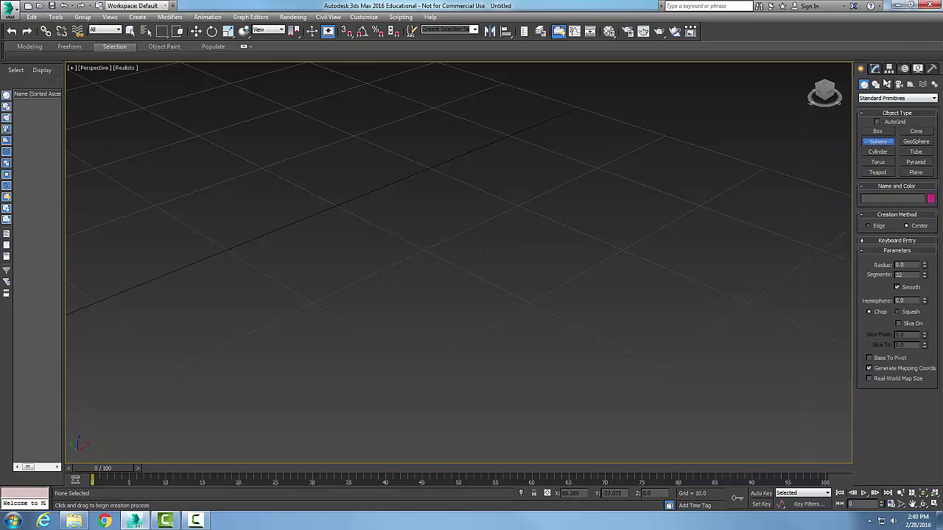
{"action": "left_click", "coordinate": [934, 98]}
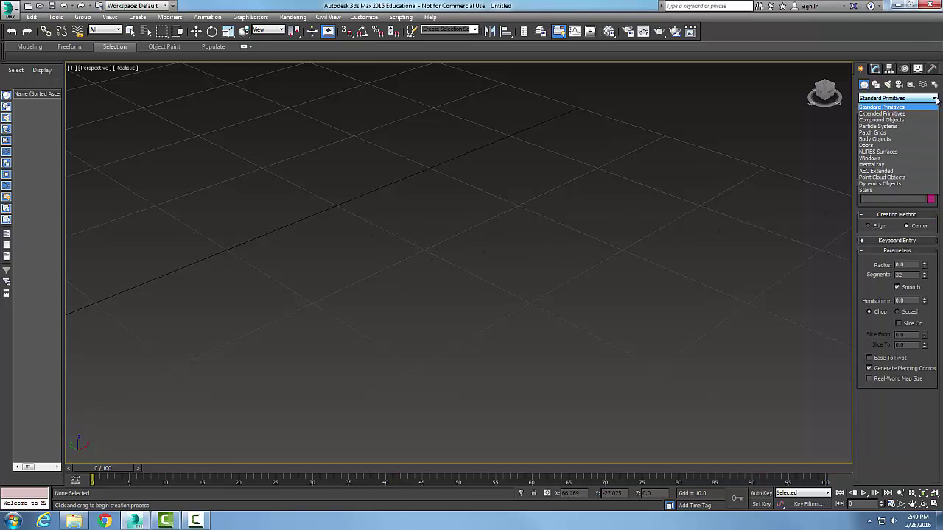
Step: Create an Extended Primitives ChamferBox about 11.5 × 4.8 × 1.2 with Fillet 1.0
{"action": "left_click", "coordinate": [897, 109]}
{"action": "left_click", "coordinate": [878, 141]}
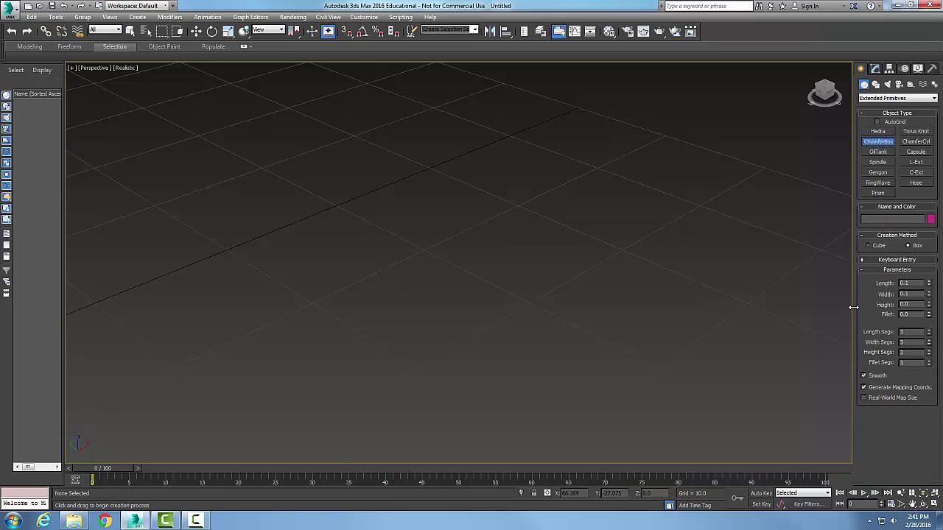
{"action": "left_click_drag", "start_coordinate": [462, 231], "coordinate": [622, 259]}
{"action": "left_click", "coordinate": [736, 260]}
{"action": "type", "text": "1"}
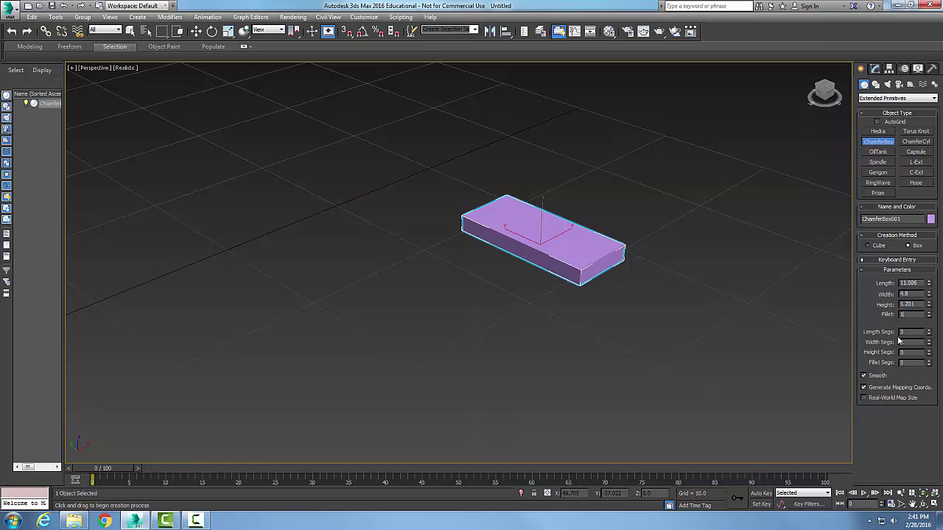
{"action": "key", "text": "Return"}
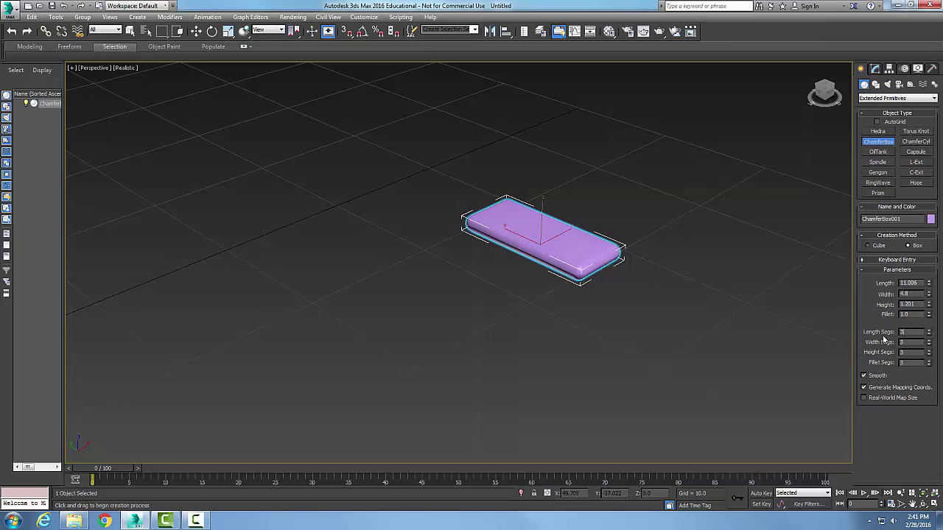
{"action": "right_click", "coordinate": [634, 301]}
{"action": "left_click", "coordinate": [647, 313]}
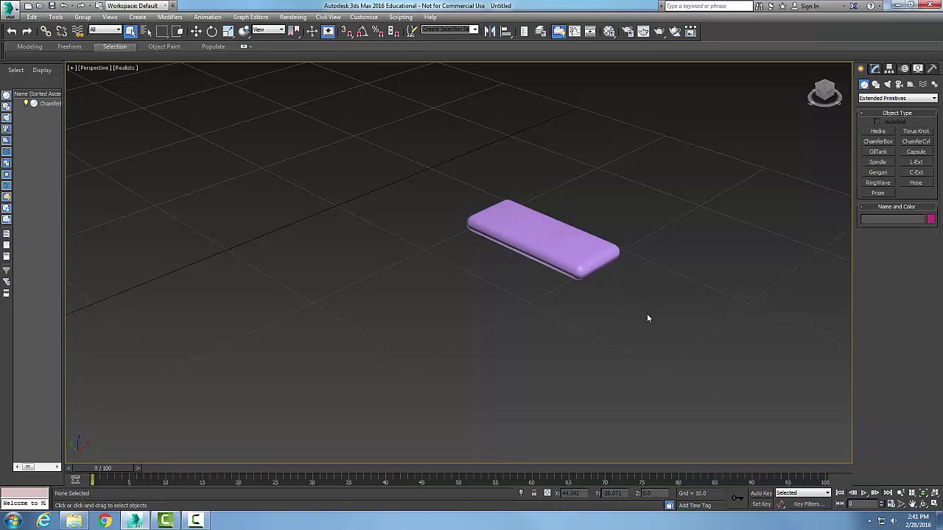
Step: Create a Standard Primitives sphere of radius about 1.4 at the box's near end
{"action": "left_click", "coordinate": [934, 99]}
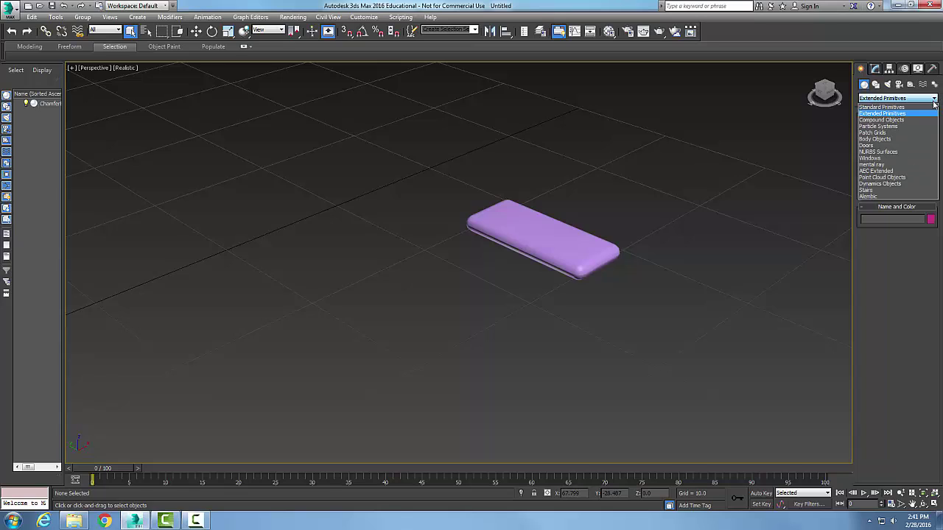
{"action": "left_click", "coordinate": [882, 108]}
{"action": "left_click", "coordinate": [879, 141]}
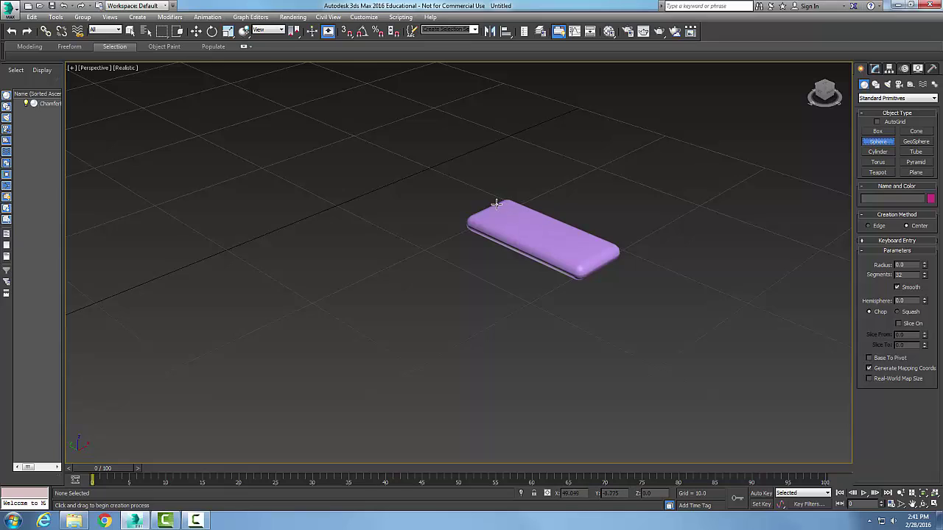
{"action": "left_click_drag", "start_coordinate": [475, 198], "coordinate": [487, 205]}
{"action": "right_click", "coordinate": [476, 194]}
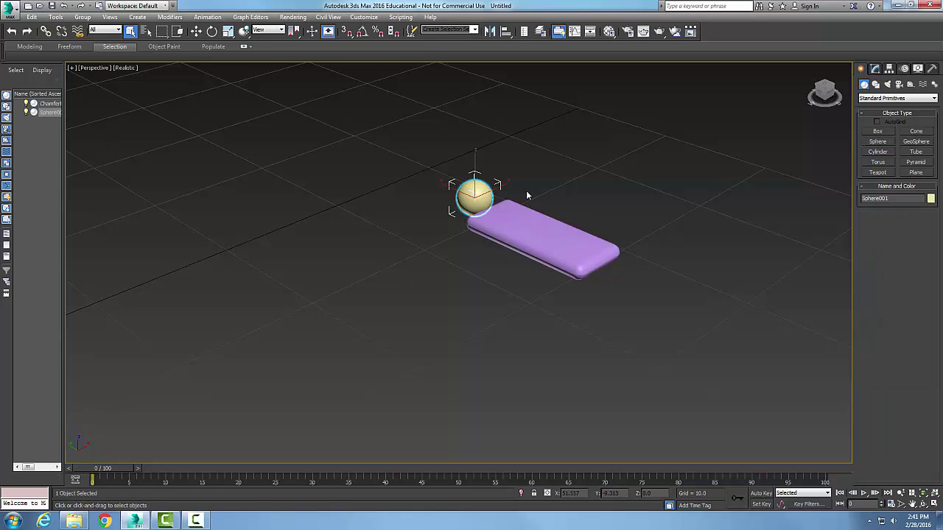
Step: Zoom and pan to frame the box and sphere, then select the sphere
{"action": "scroll", "coordinate": [543, 189], "scroll_direction": "up", "scroll_amount": 6}
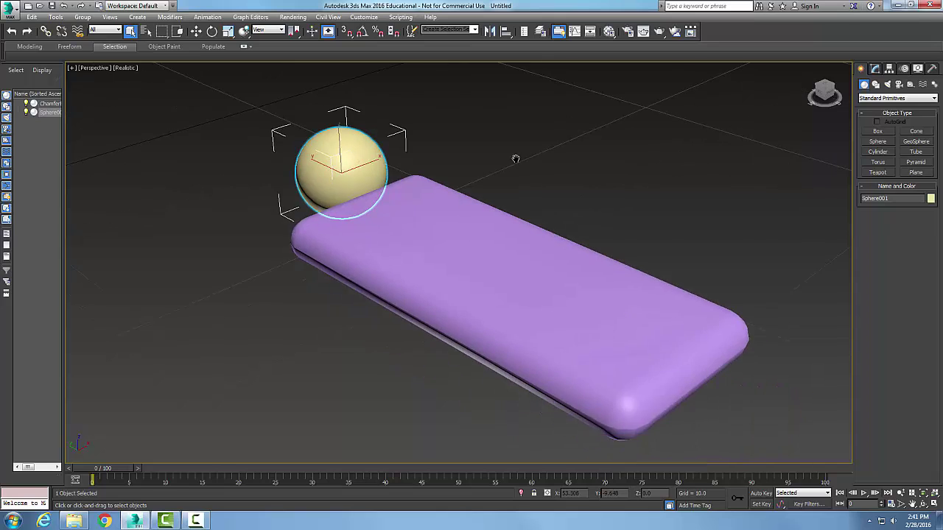
{"action": "scroll", "coordinate": [516, 159], "scroll_direction": "up", "scroll_amount": 3}
{"action": "scroll", "coordinate": [295, 192], "scroll_direction": "down", "scroll_amount": 3}
{"action": "middle_click_drag", "start_coordinate": [280, 207], "coordinate": [277, 191]}
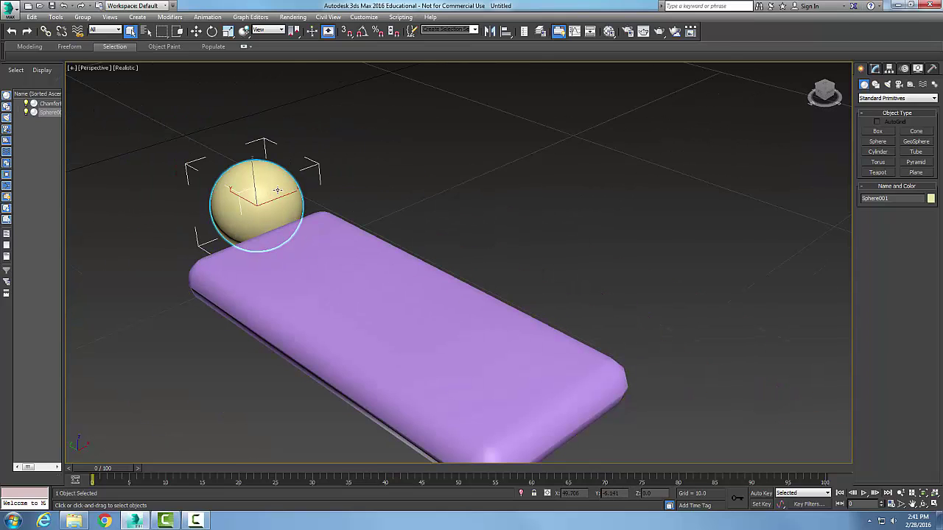
{"action": "scroll", "coordinate": [423, 196], "scroll_direction": "down", "scroll_amount": 5}
{"action": "scroll", "coordinate": [442, 195], "scroll_direction": "up", "scroll_amount": 3}
{"action": "left_click", "coordinate": [452, 192]}
{"action": "middle_click_drag", "start_coordinate": [444, 215], "coordinate": [537, 234]}
{"action": "scroll", "coordinate": [539, 235], "scroll_direction": "down", "scroll_amount": 1}
{"action": "scroll", "coordinate": [520, 236], "scroll_direction": "up", "scroll_amount": 3}
{"action": "scroll", "coordinate": [494, 245], "scroll_direction": "down", "scroll_amount": 3}
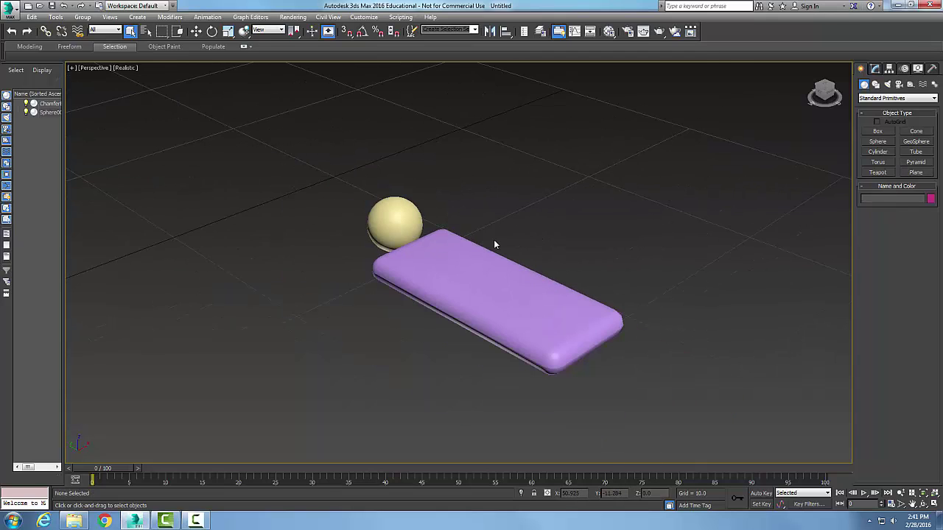
{"action": "left_click", "coordinate": [394, 210]}
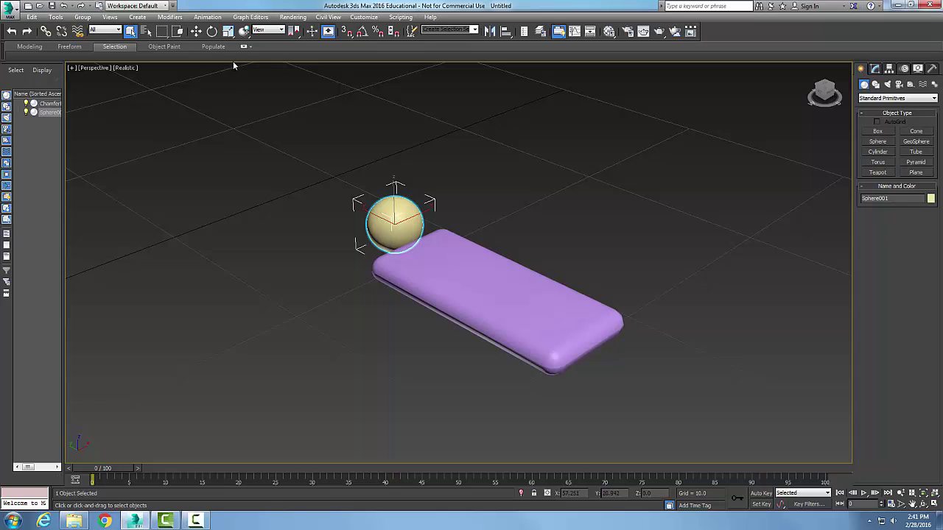
Step: Move the sphere slightly up-left beside the box end, then select the ChamferBox
{"action": "left_click", "coordinate": [198, 34]}
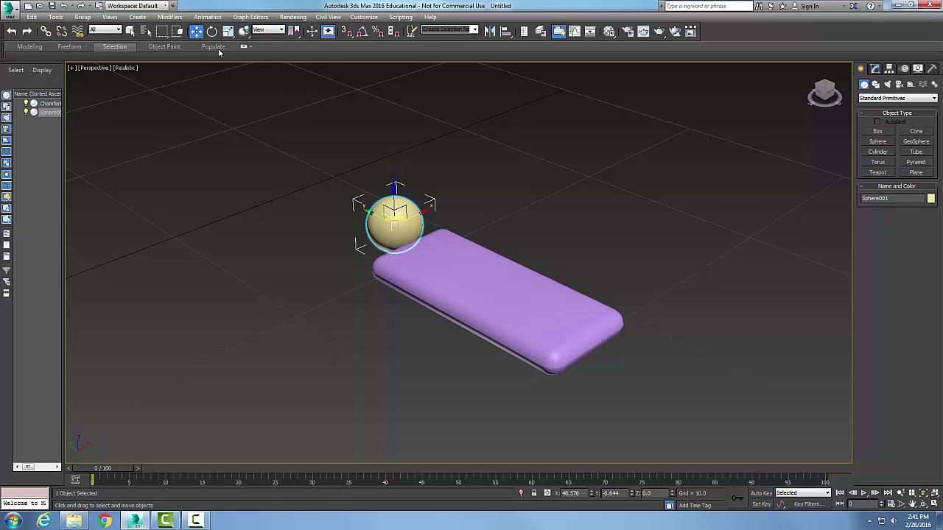
{"action": "left_click_drag", "start_coordinate": [399, 219], "coordinate": [388, 214]}
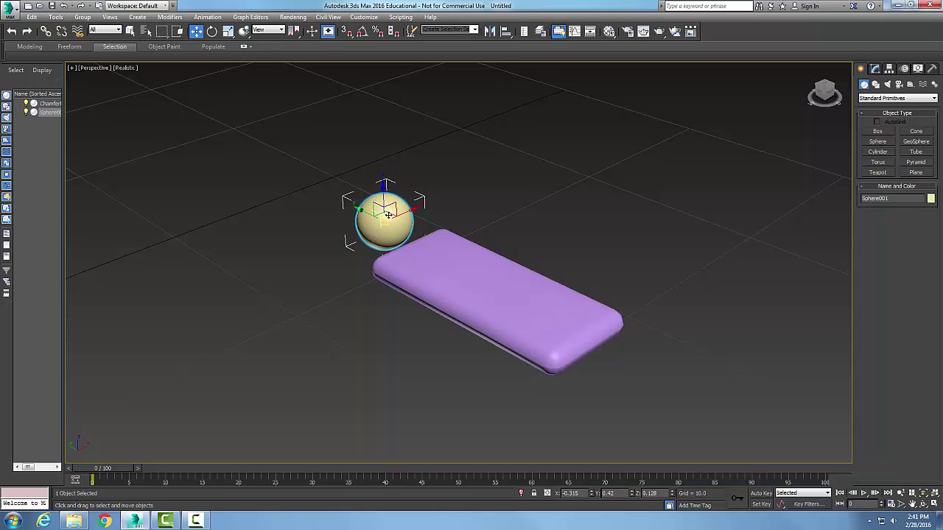
{"action": "left_click", "coordinate": [365, 320]}
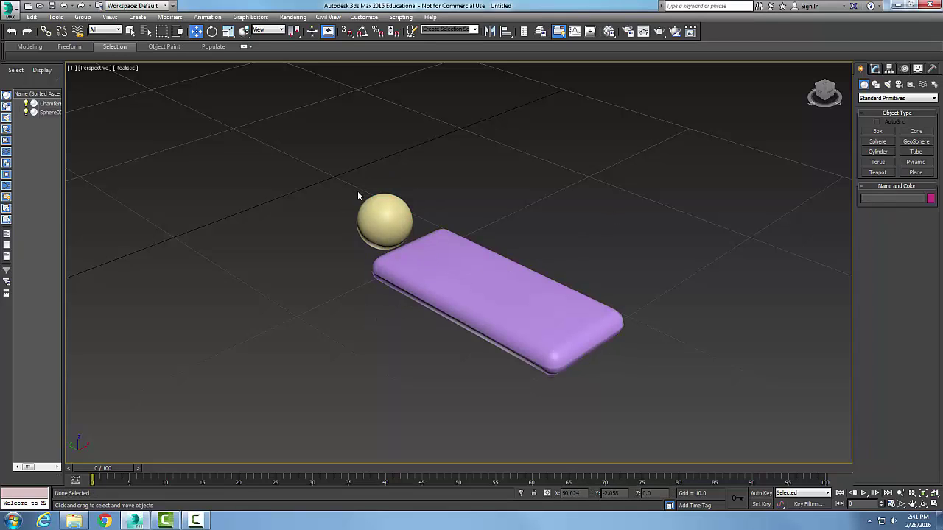
{"action": "left_click", "coordinate": [444, 291]}
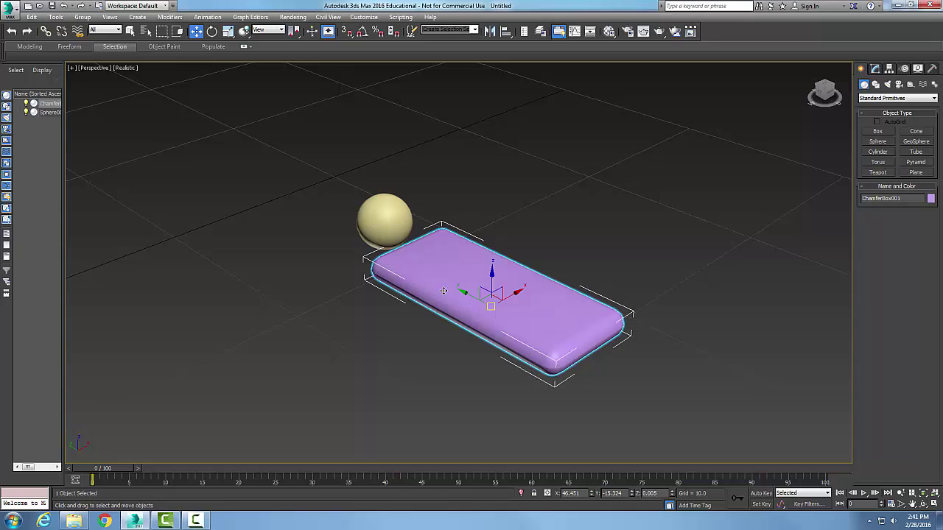
Step: Convert ChamferBox001 to an Editable Mesh and expand its sub-object levels in the stack
{"action": "right_click", "coordinate": [443, 291]}
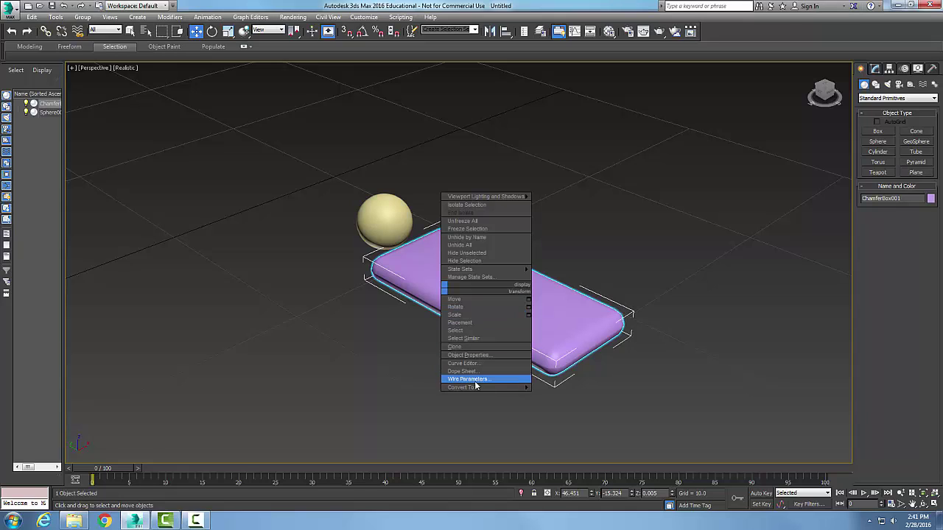
{"action": "mouse_move", "coordinate": [484, 390]}
{"action": "left_click", "coordinate": [567, 387]}
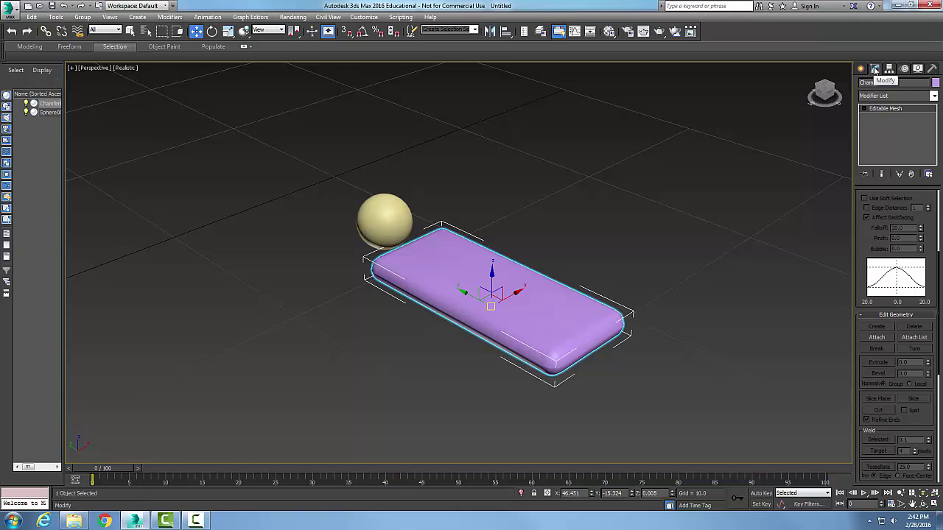
{"action": "left_click", "coordinate": [866, 109]}
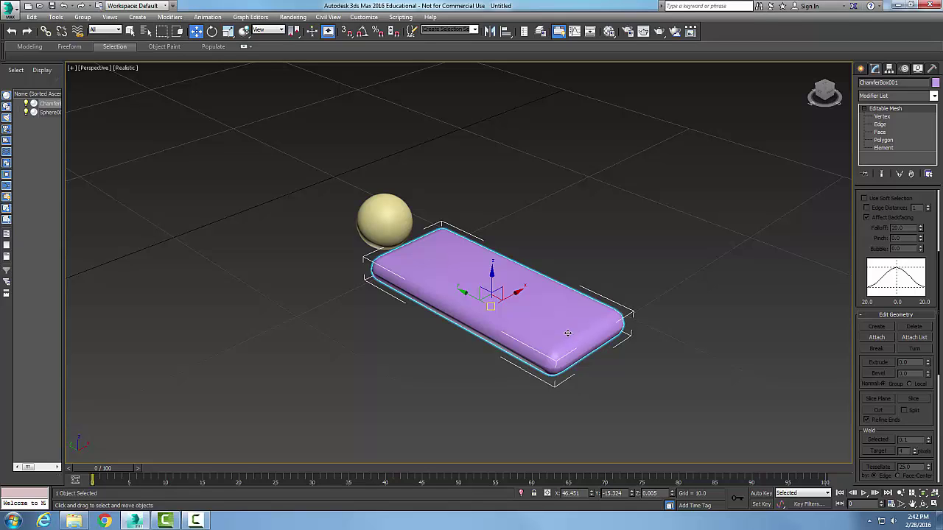
Step: Attach the yellow sphere to the ChamferBox mesh using Attach
{"action": "left_click", "coordinate": [876, 338]}
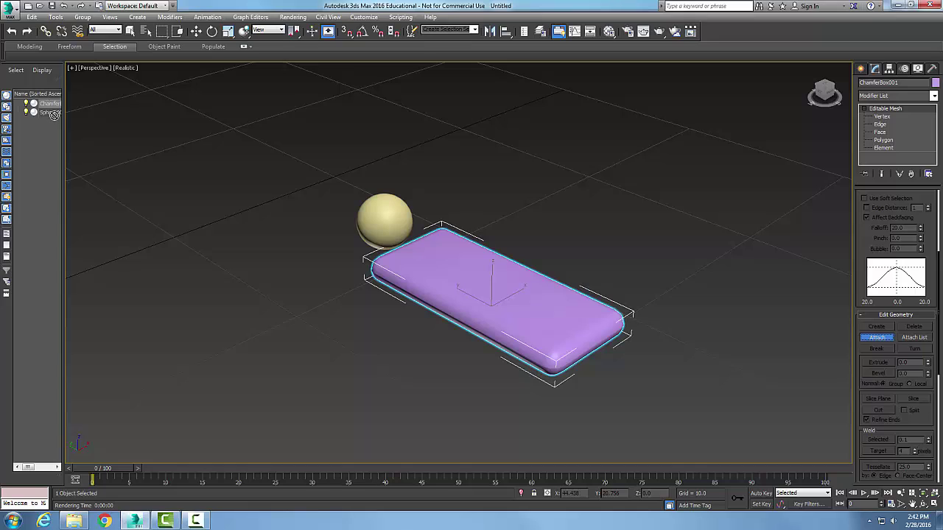
{"action": "left_click", "coordinate": [385, 216]}
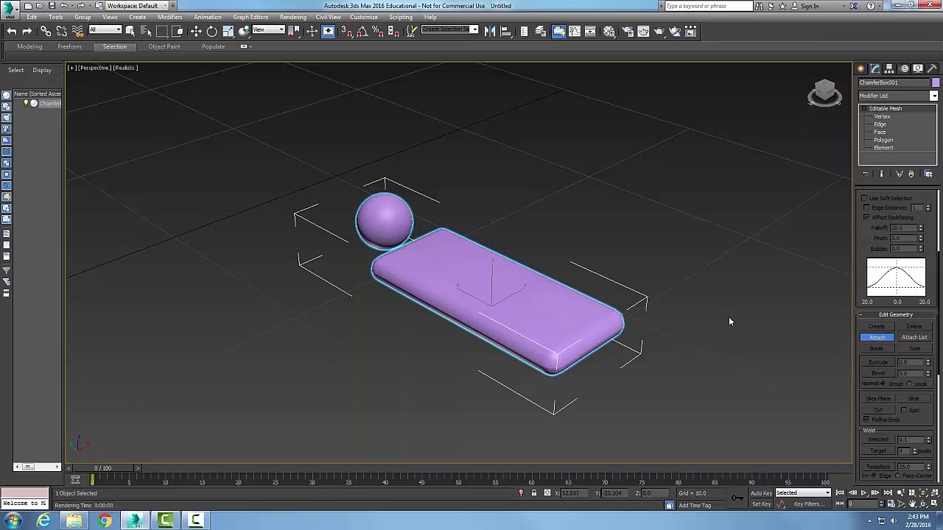
Step: Exit Attach mode and create a second, blue sphere behind the box
{"action": "key", "text": "w"}
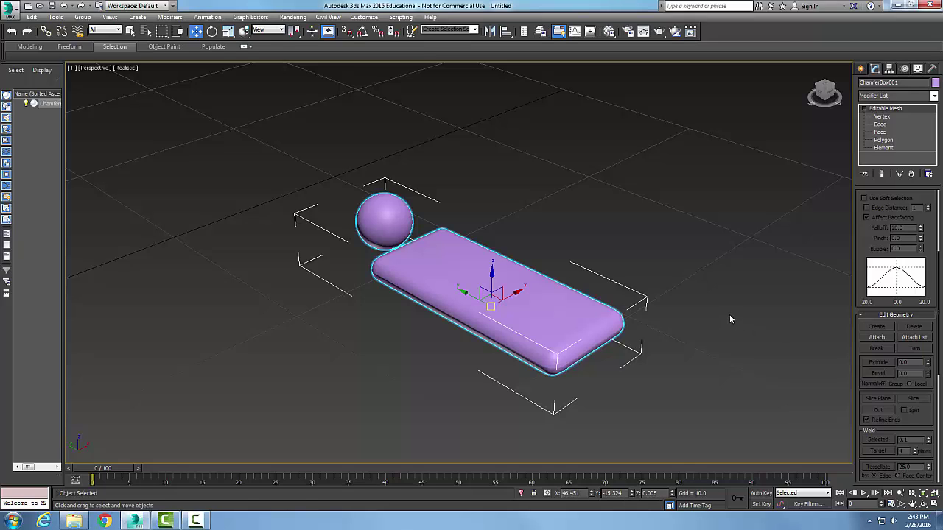
{"action": "left_click", "coordinate": [714, 355]}
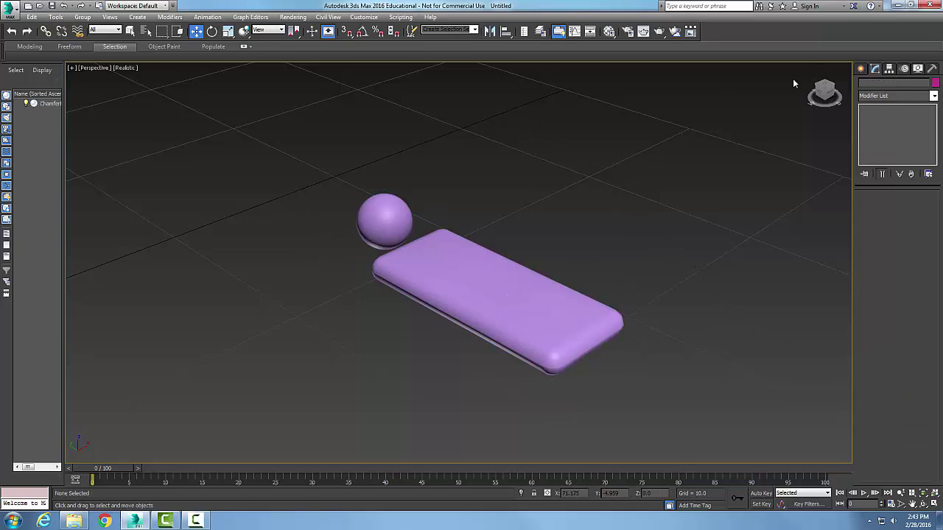
{"action": "left_click", "coordinate": [862, 69]}
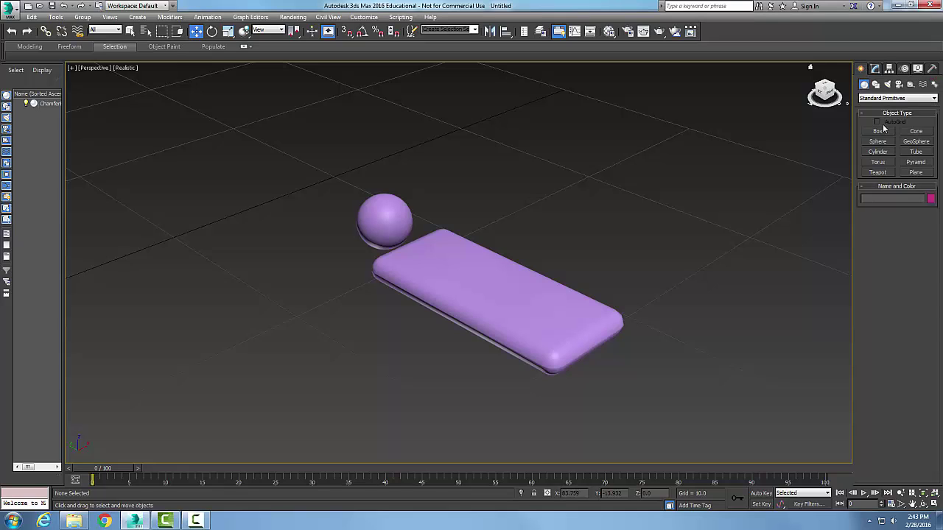
{"action": "left_click", "coordinate": [879, 142]}
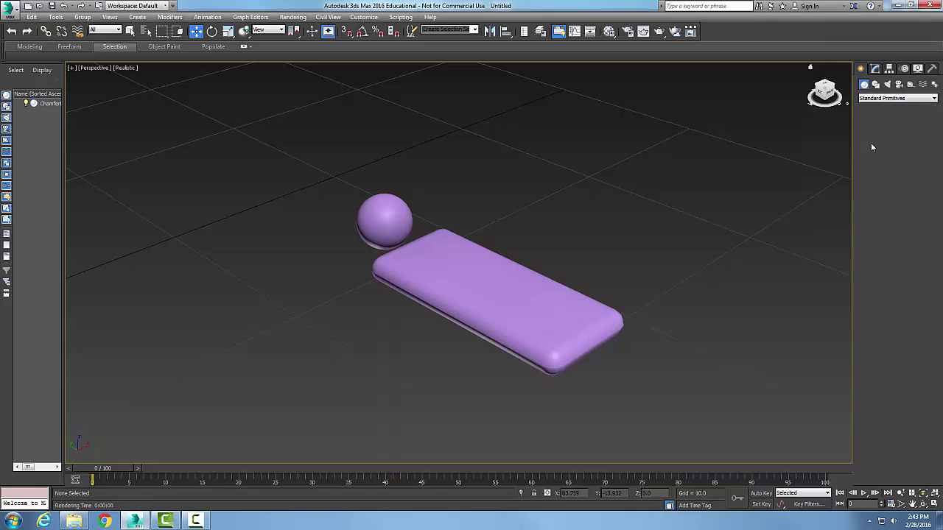
{"action": "left_click_drag", "start_coordinate": [537, 179], "coordinate": [562, 181]}
{"action": "left_click", "coordinate": [602, 199]}
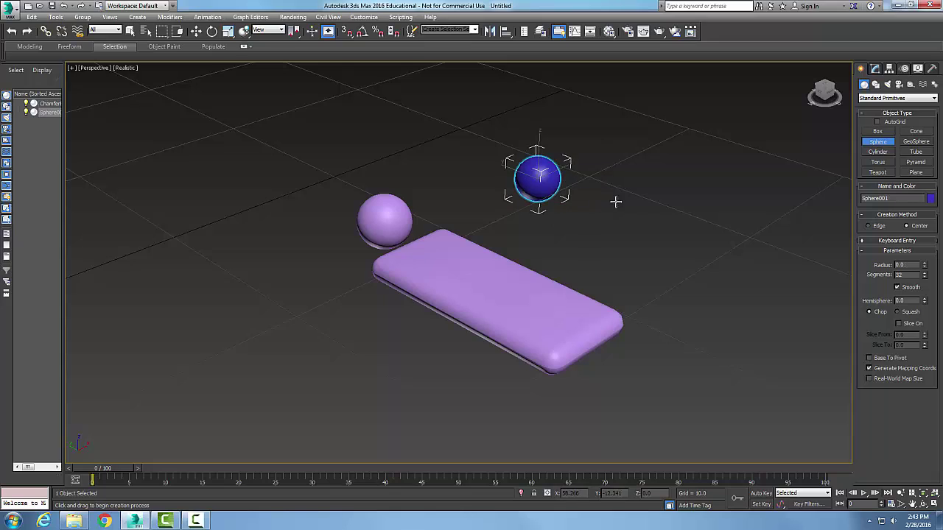
Step: Create a teal cylinder beside the spheres, then select the ChamferBox
{"action": "left_click", "coordinate": [878, 152]}
{"action": "left_click_drag", "start_coordinate": [442, 188], "coordinate": [478, 188]}
{"action": "key", "text": "w"}
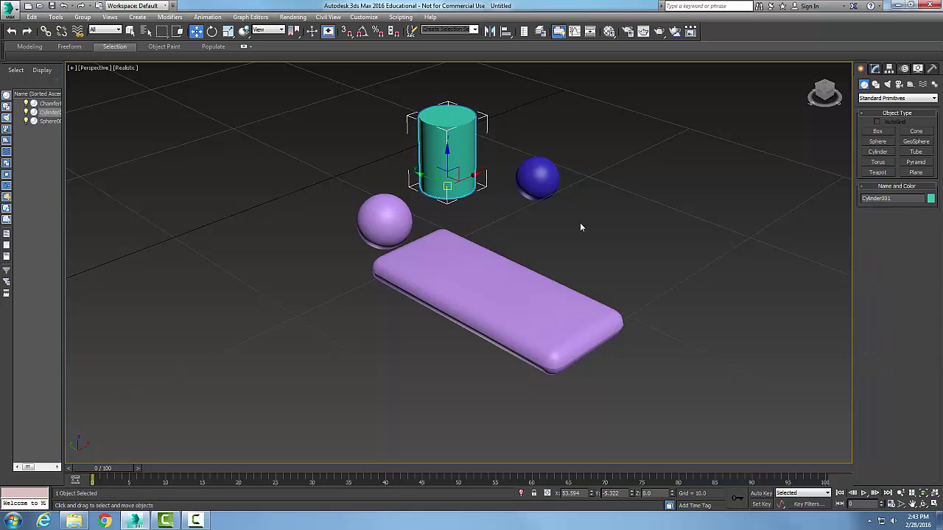
{"action": "left_click", "coordinate": [587, 328]}
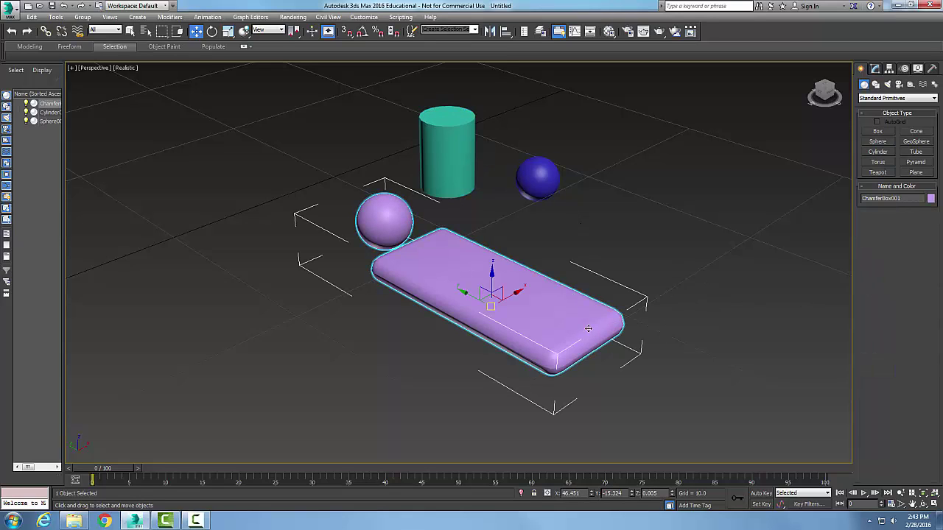
Step: Attach Cylinder001 and Sphere001 to the ChamferBox mesh via Attach List
{"action": "left_click", "coordinate": [876, 69]}
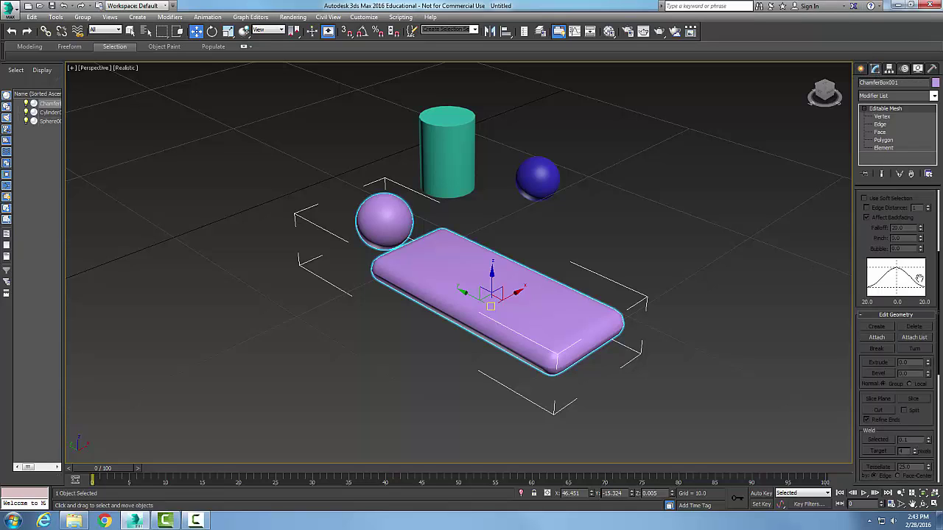
{"action": "left_click", "coordinate": [916, 338]}
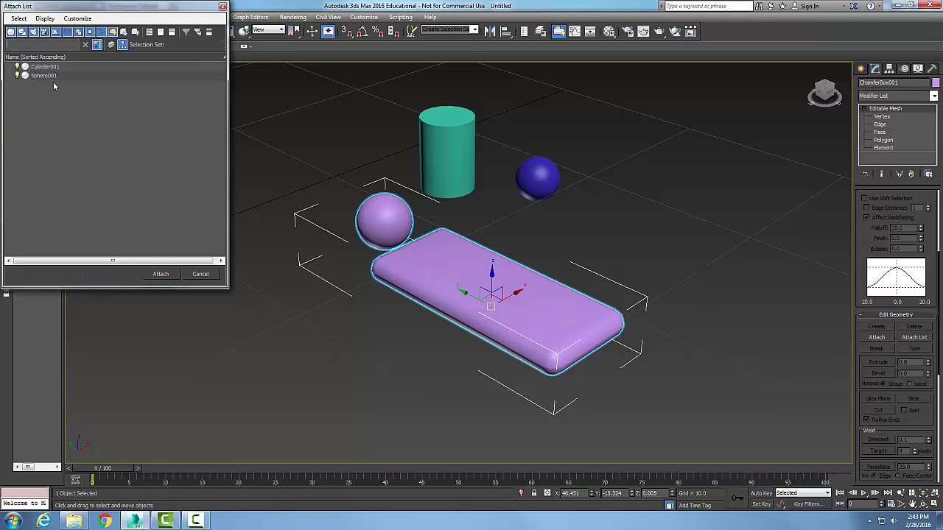
{"action": "left_click", "coordinate": [46, 67]}
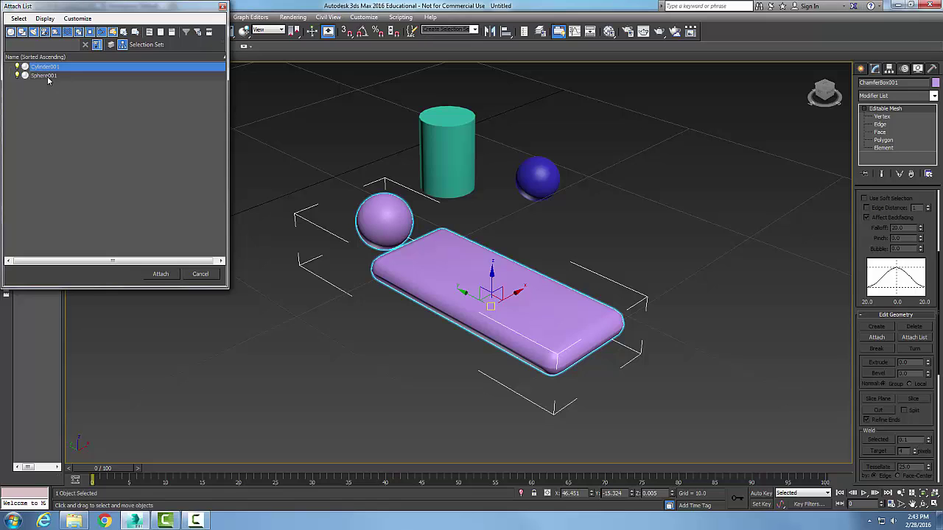
{"action": "left_click", "coordinate": [47, 77], "text": "ctrl"}
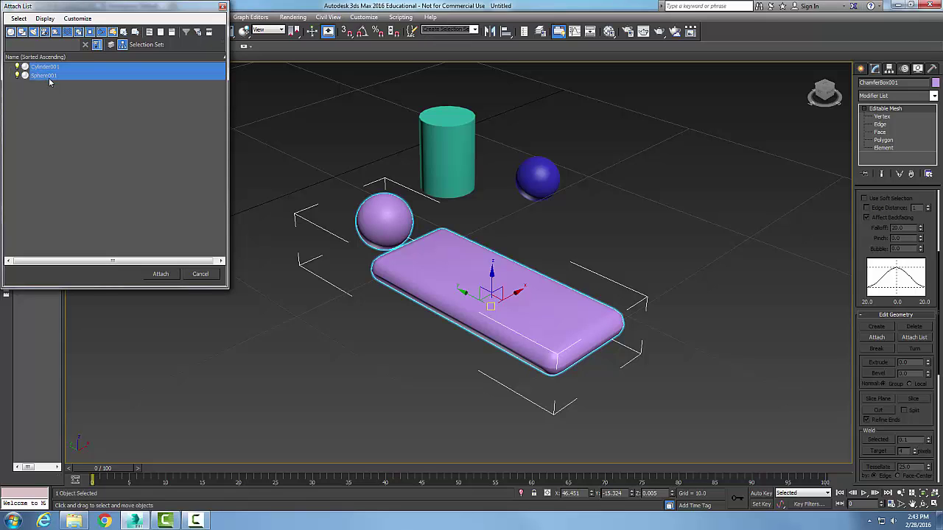
{"action": "left_click", "coordinate": [162, 275]}
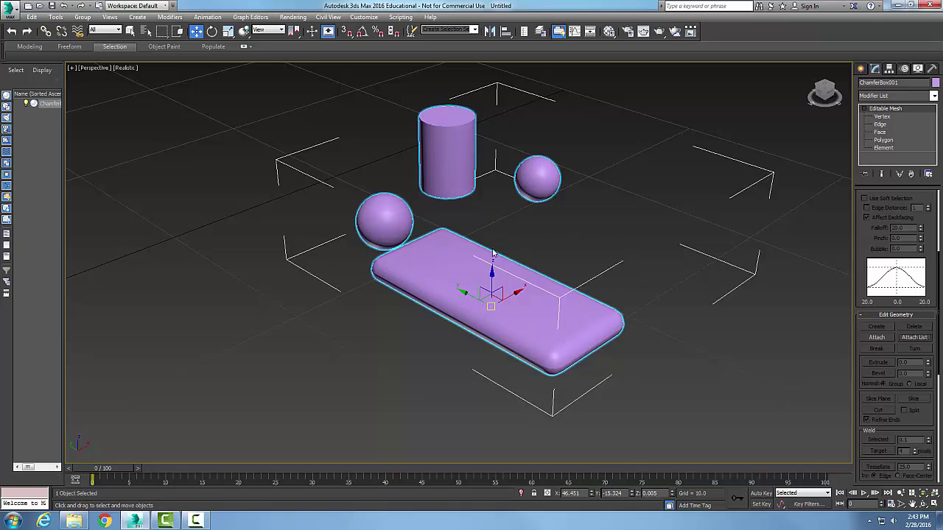
{"action": "left_click", "coordinate": [749, 361]}
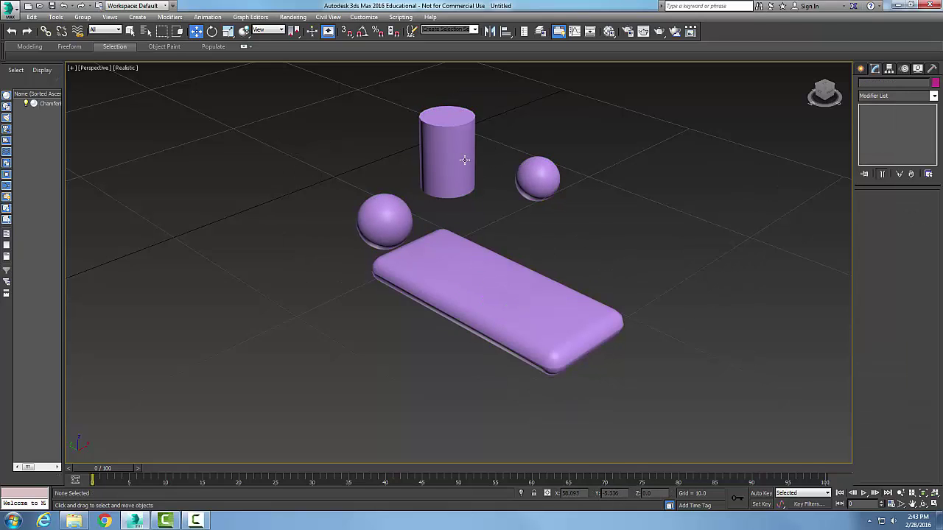